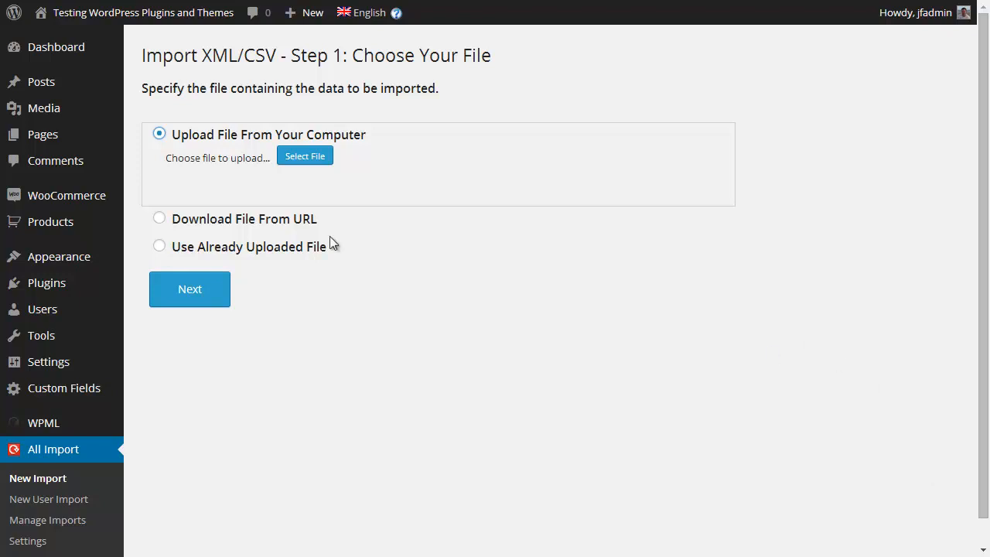
Step: Look at the import source options for downloading a file from a URL and using an already uploaded file
left_click(279, 222)
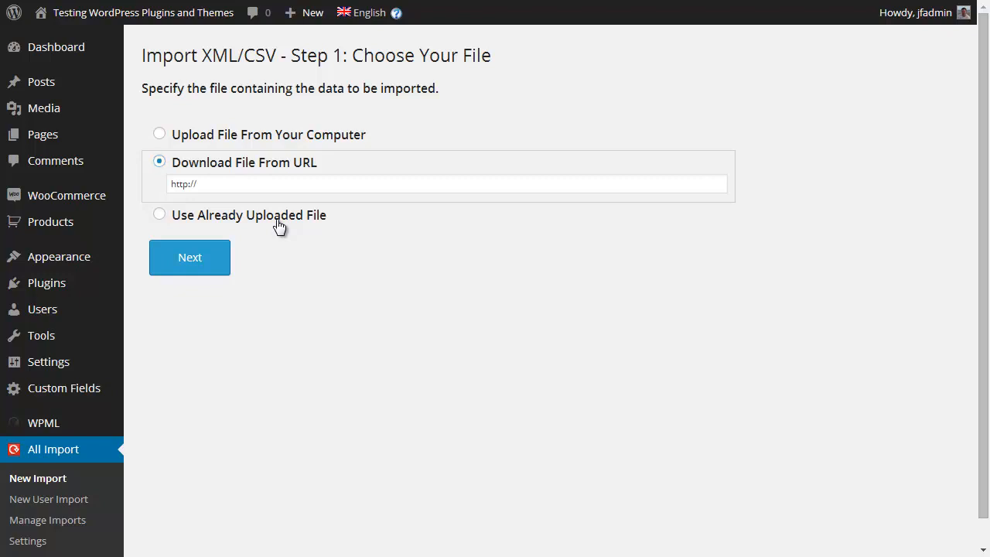
left_click(280, 222)
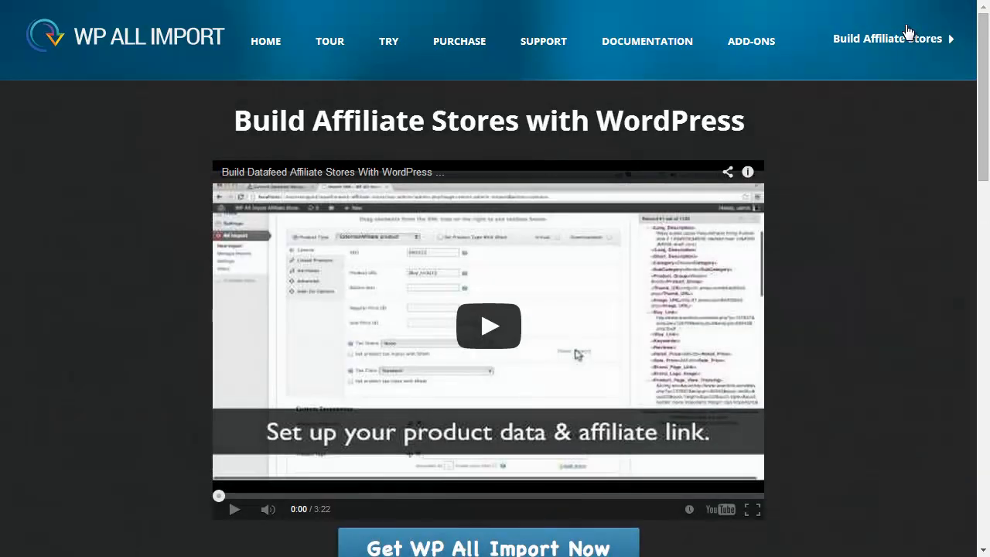
Step: Read the WP All Import website's page about building affiliate stores from datafeeds
left_click_drag(984, 67, 988, 230)
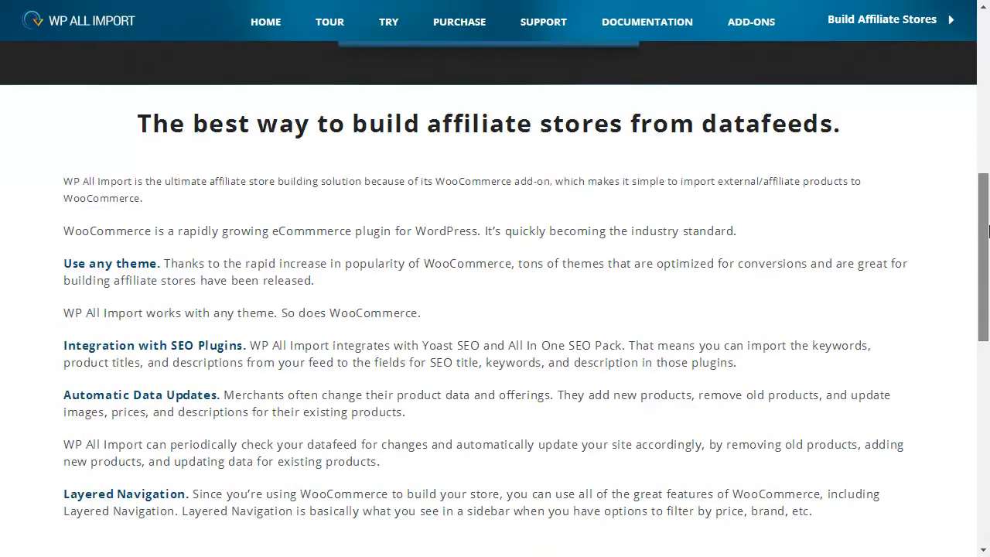
left_click_drag(987, 229, 987, 266)
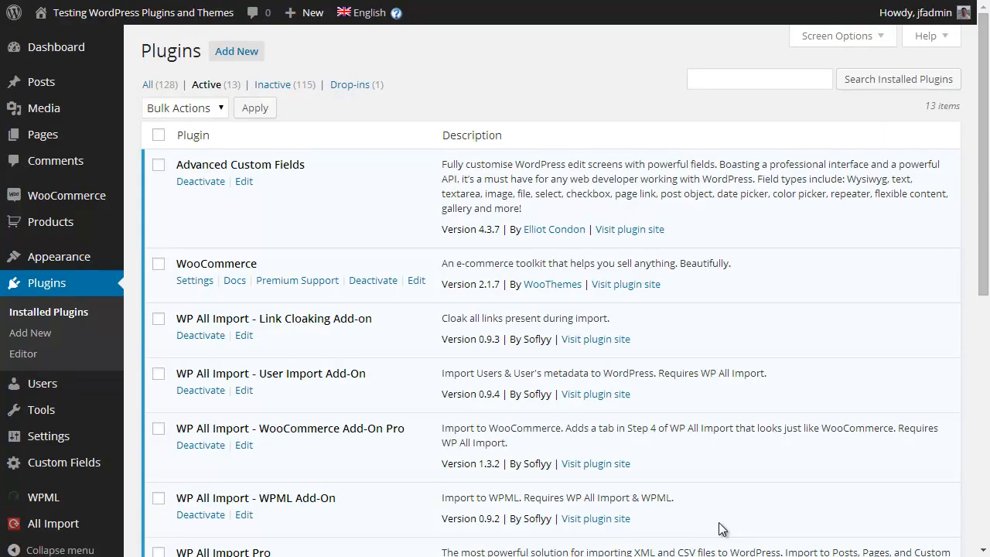
Step: Review the site's active plugins, including WooCommerce, WPML and the WP All Import add-ons
scroll(719, 528, "down", 6)
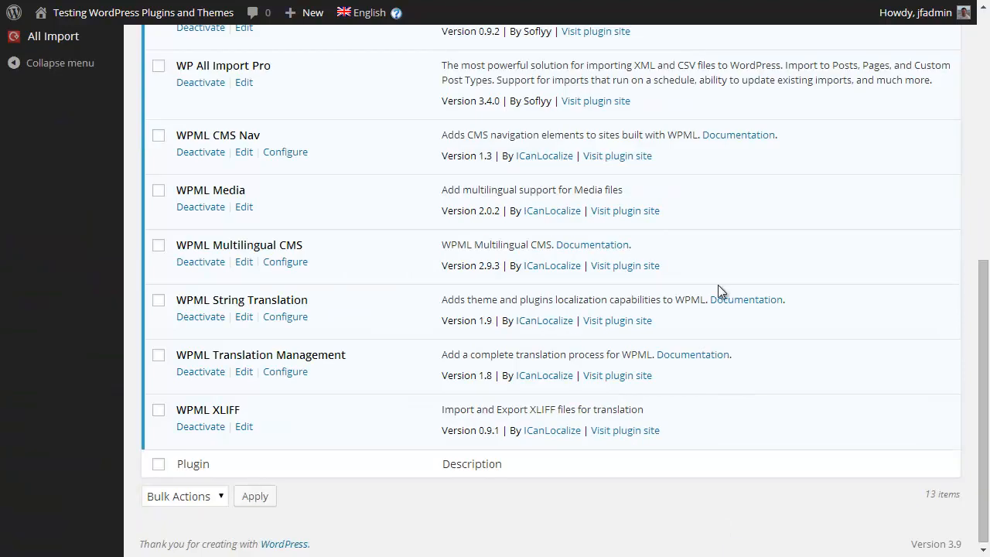
scroll(353, 203, "up", 6)
scroll(354, 205, "down", 2)
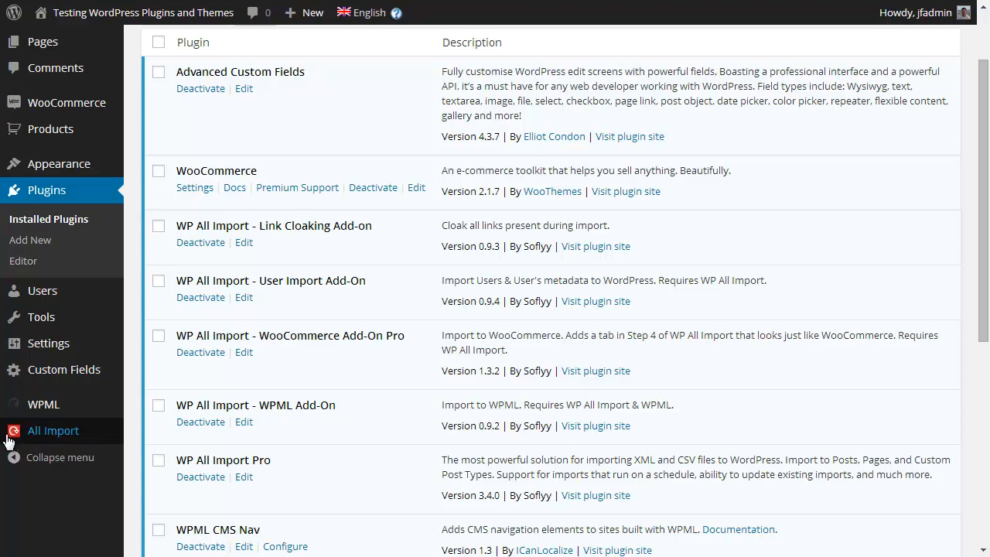
Step: Start a new import in WP All Import, upload datafeed_86751.xml from the computer and continue to element selection
mouse_move(54, 433)
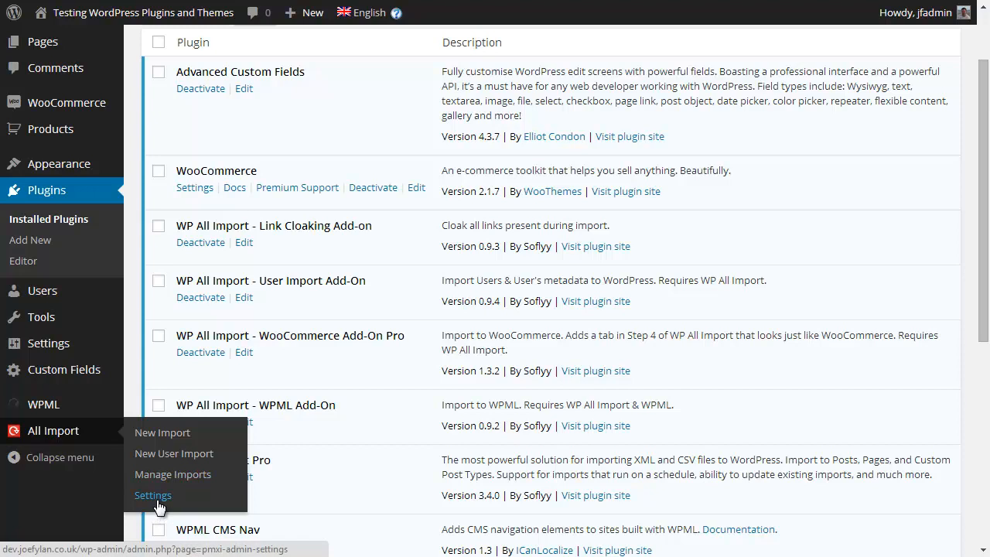
left_click(62, 431)
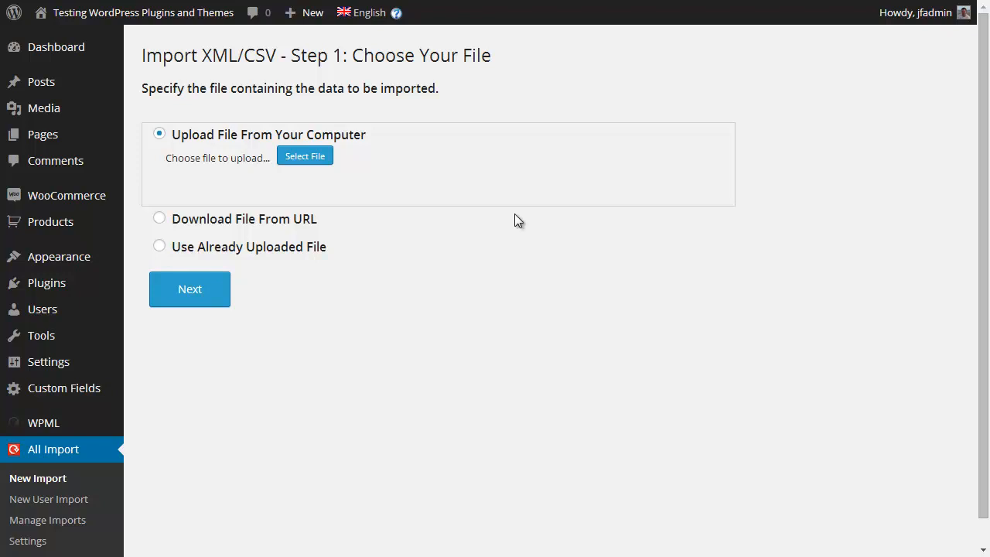
left_click(305, 157)
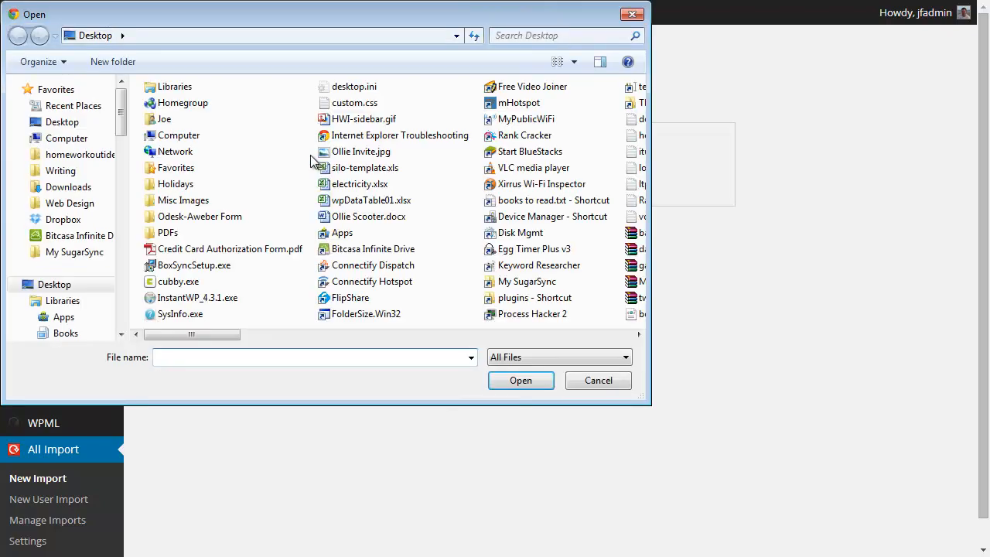
type("da")
key("Down")
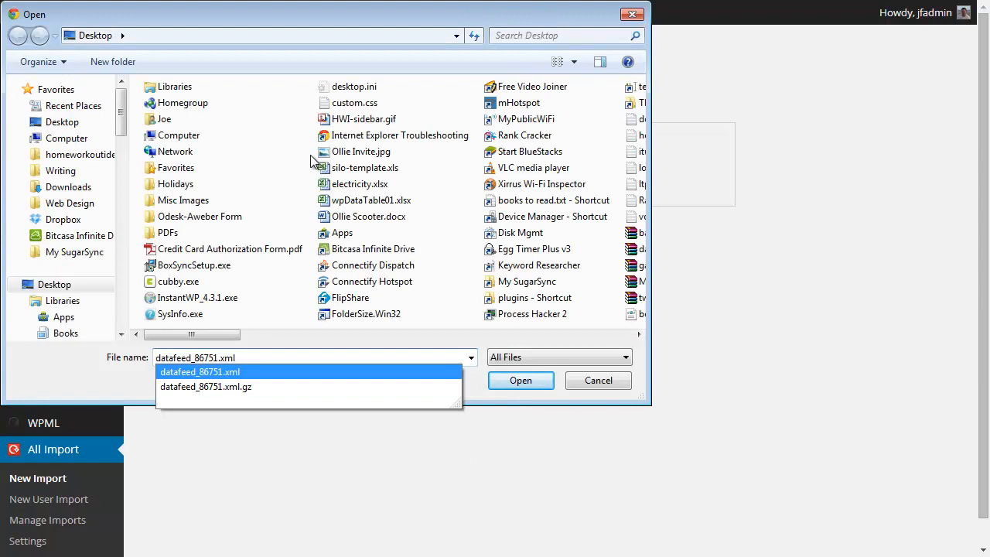
key("Return")
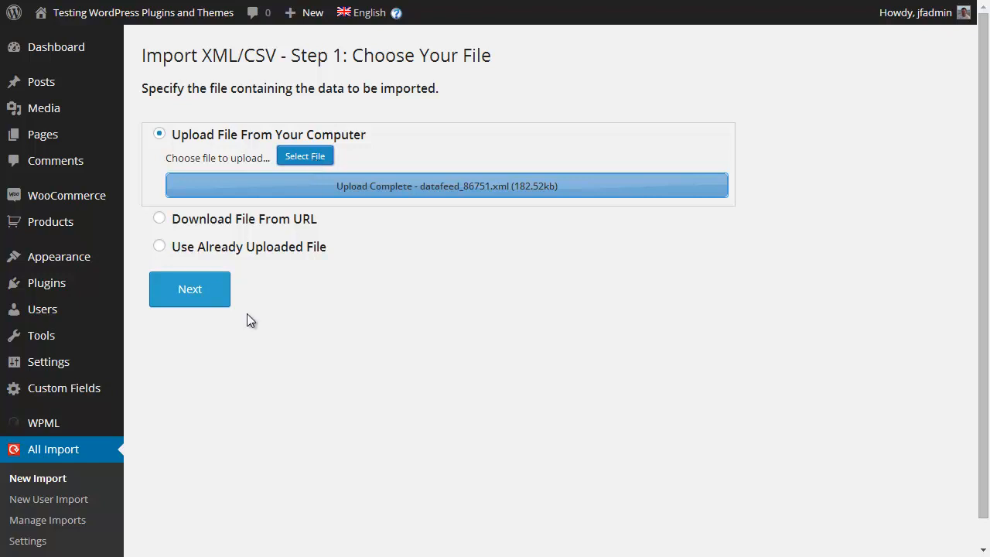
left_click(190, 289)
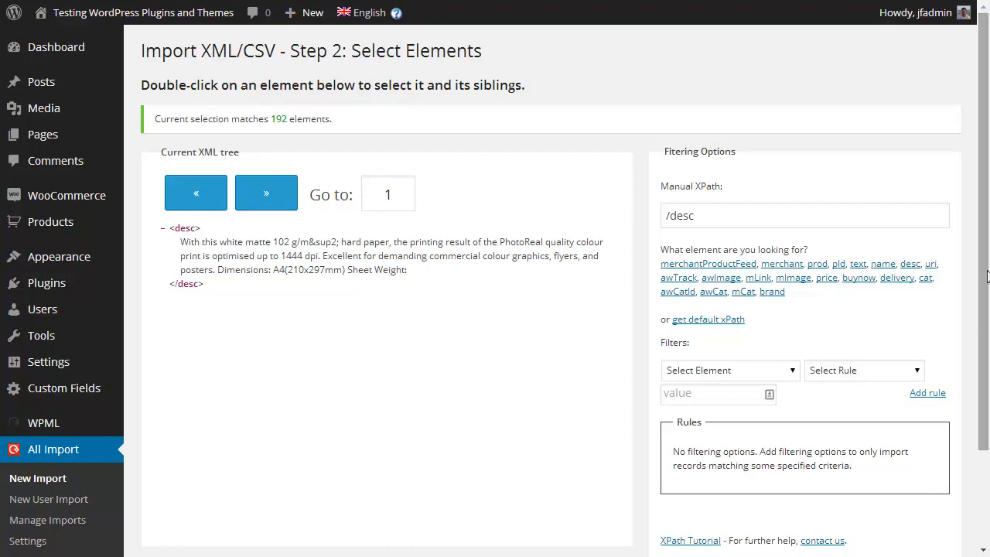
Step: Choose prod as the element to import, check the second record and continue to the template builder
left_click(818, 265)
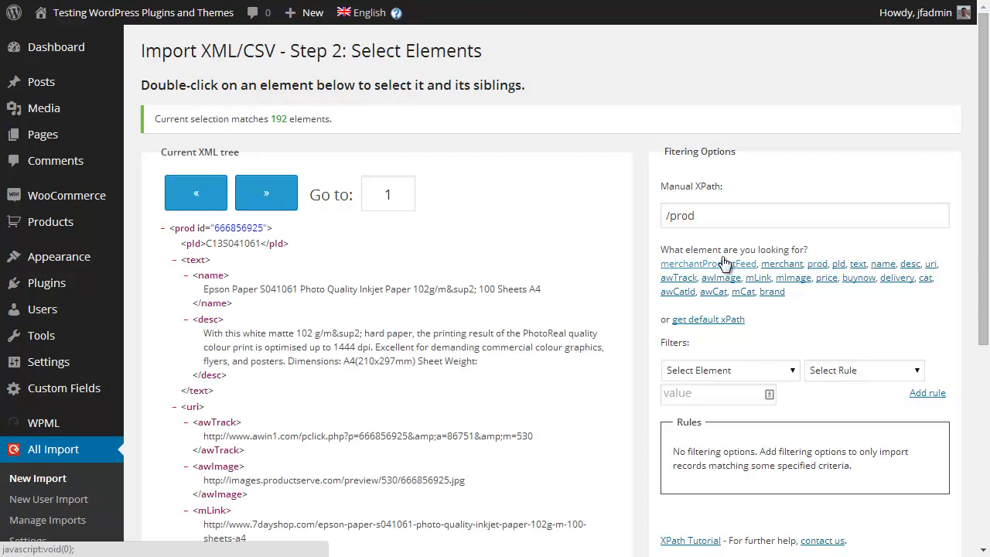
left_click_drag(981, 159, 986, 196)
left_click(279, 125)
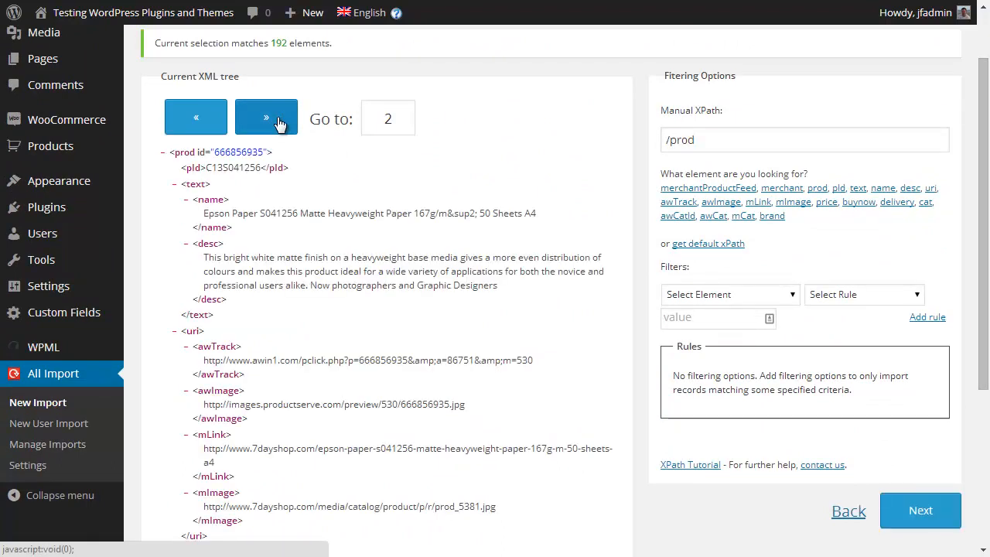
left_click(907, 519)
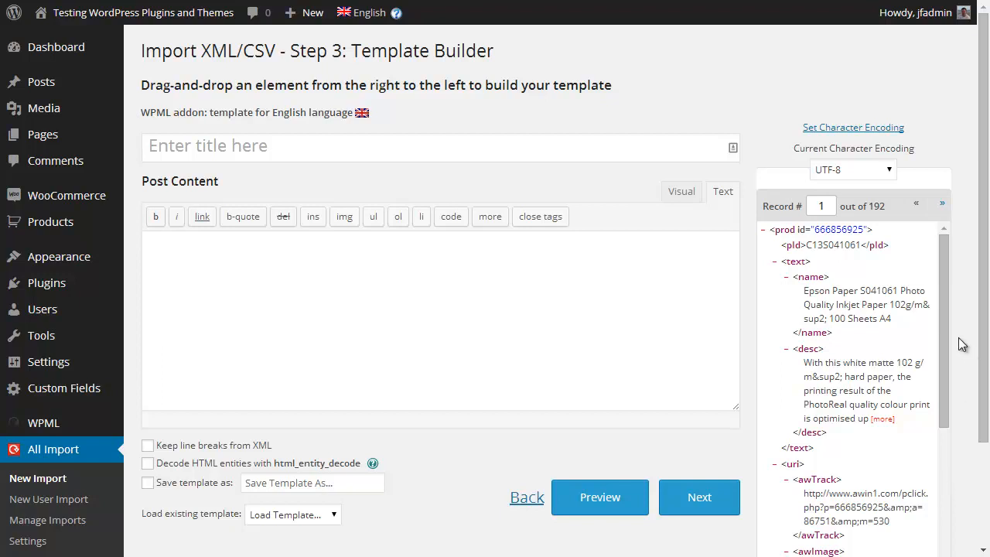
Step: Map the name element to the title and the desc element to the post content, and continue to the import options
mouse_move(945, 314)
left_mouse_down()
mouse_move(938, 398)
mouse_move(935, 302)
left_mouse_up()
left_click_drag(812, 278, 405, 148)
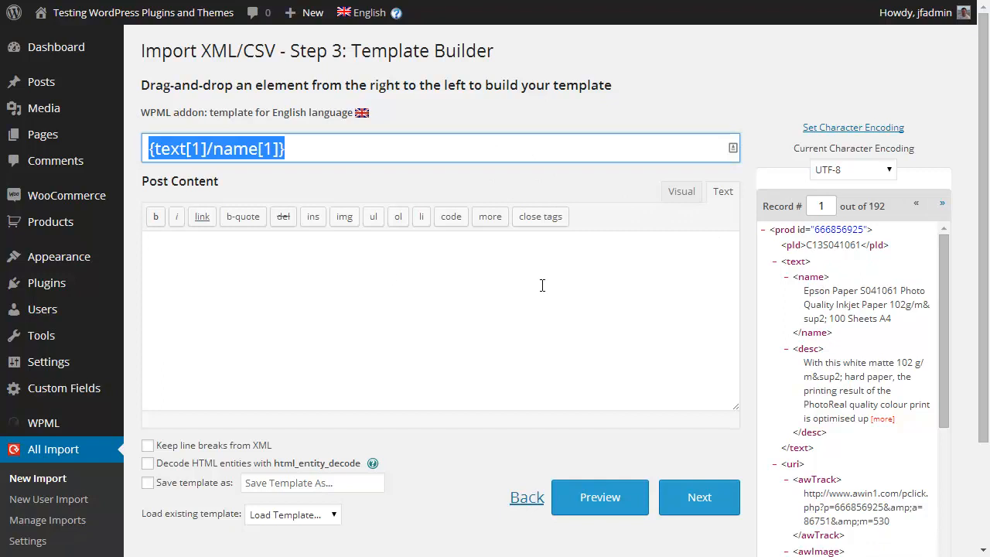
left_click(692, 259)
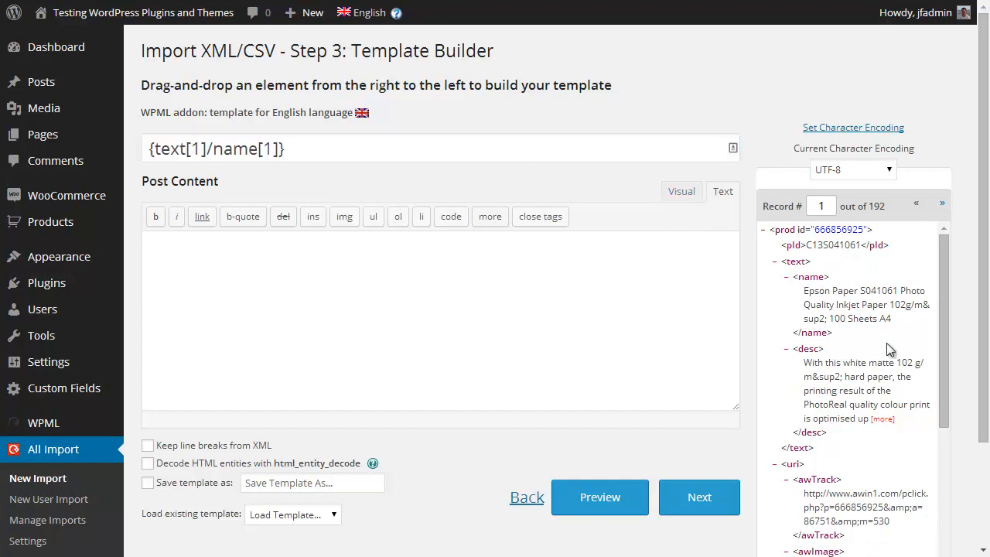
left_click_drag(808, 349, 348, 296)
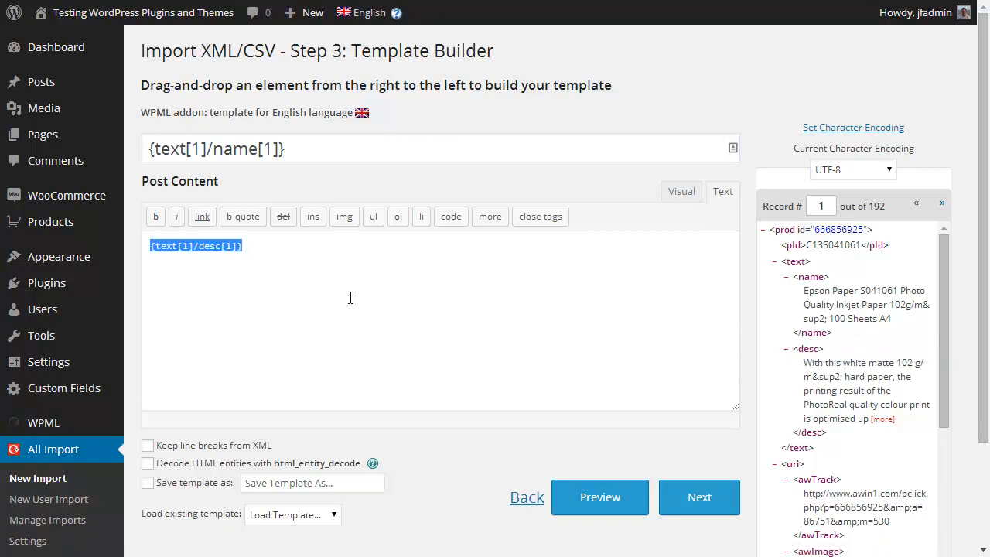
mouse_move(943, 288)
left_mouse_down()
mouse_move(942, 437)
mouse_move(936, 279)
left_mouse_up()
left_click_drag(983, 251, 984, 299)
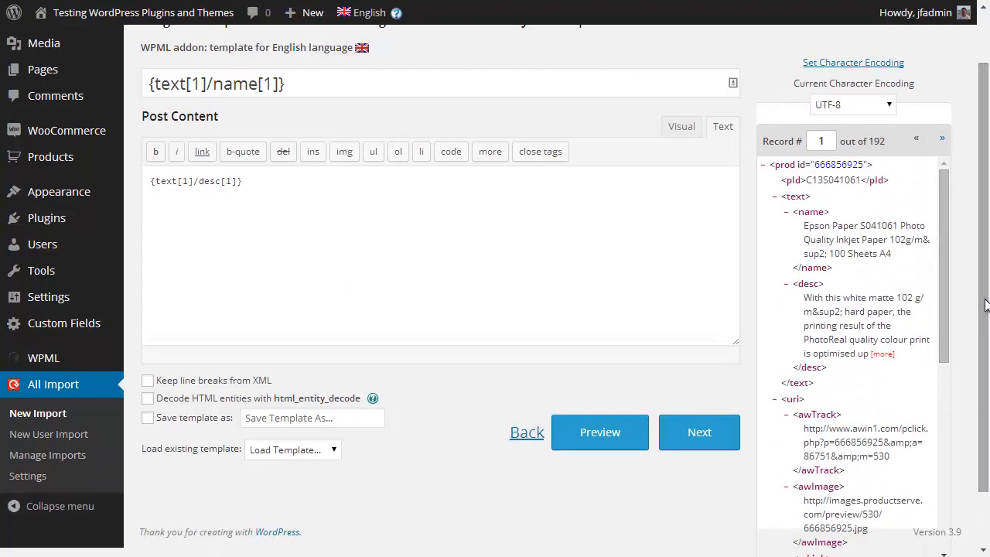
left_click(690, 435)
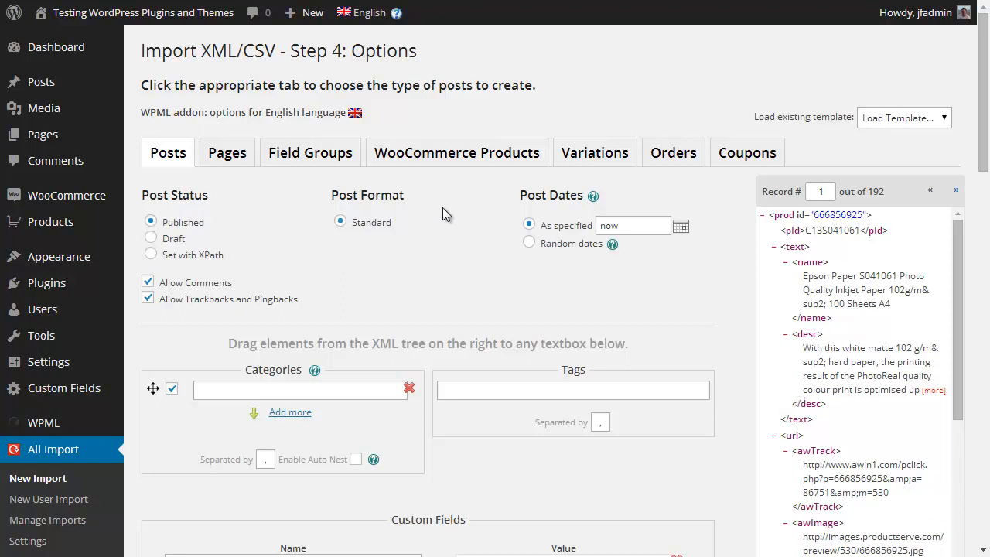
Step: Set the import to create WooCommerce products and map the buynow element to the regular price
left_click(473, 155)
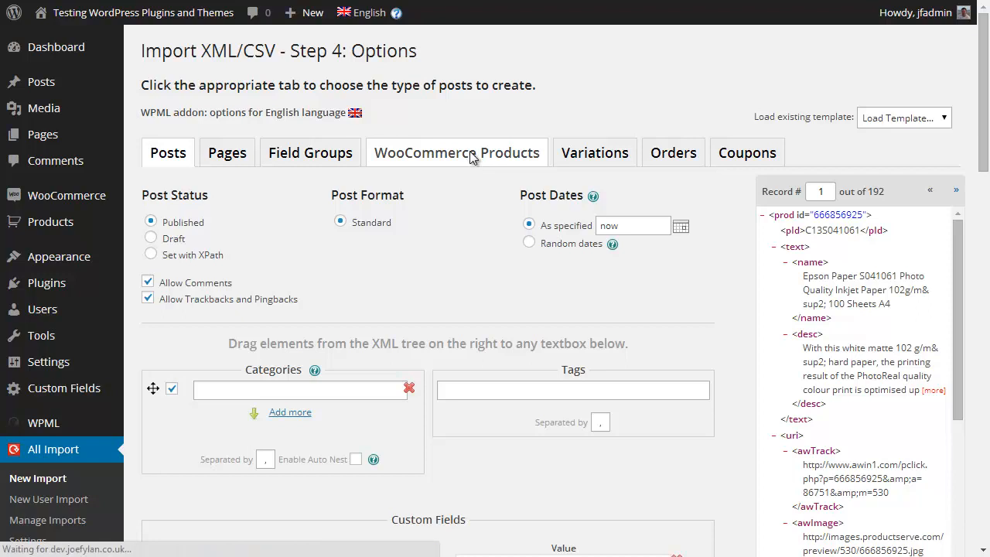
left_click(469, 151)
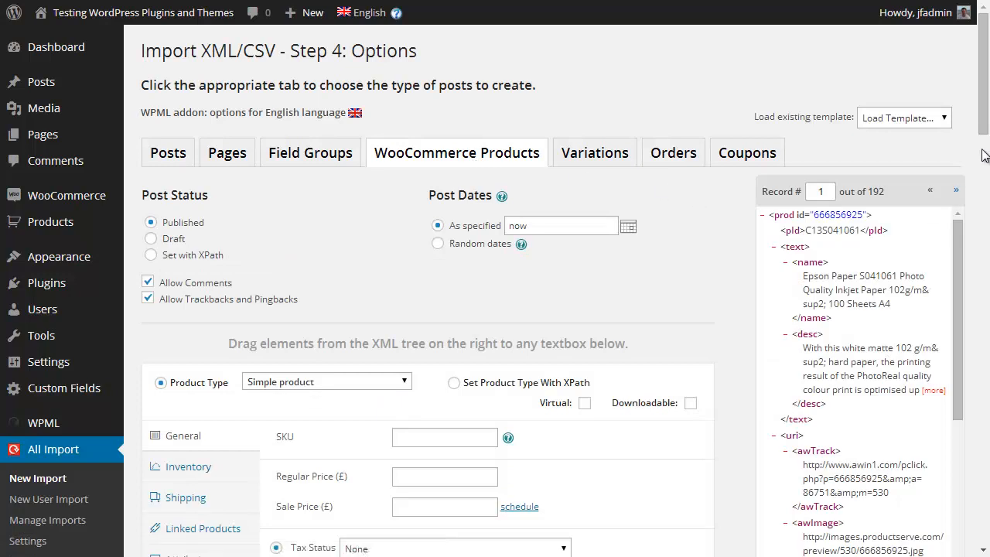
left_click_drag(986, 123, 986, 173)
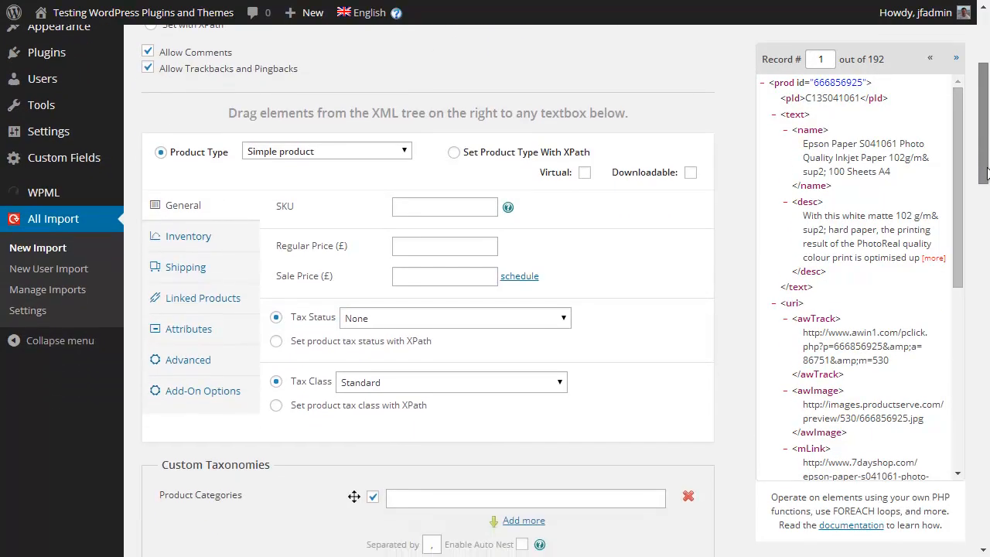
left_click(424, 275)
left_click(429, 244)
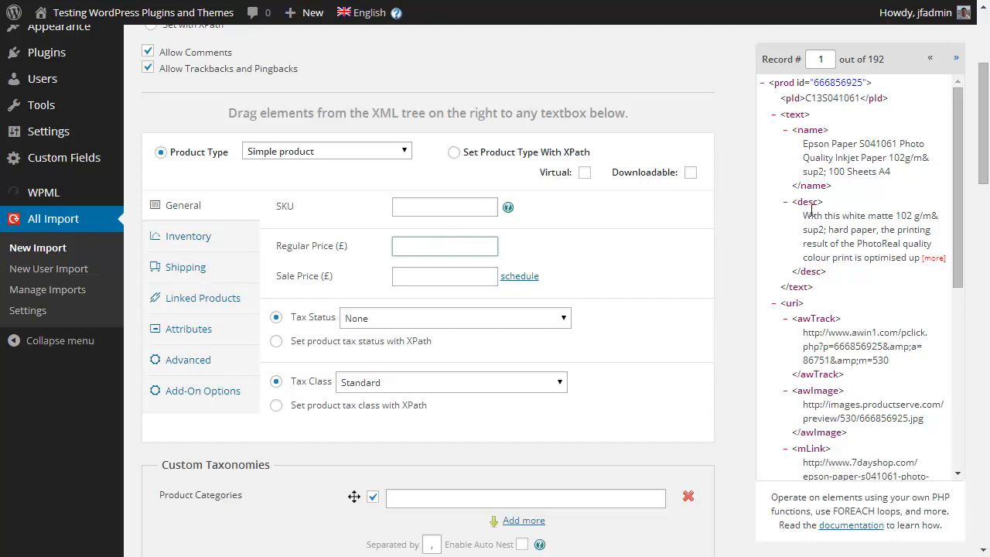
left_click_drag(959, 182, 950, 301)
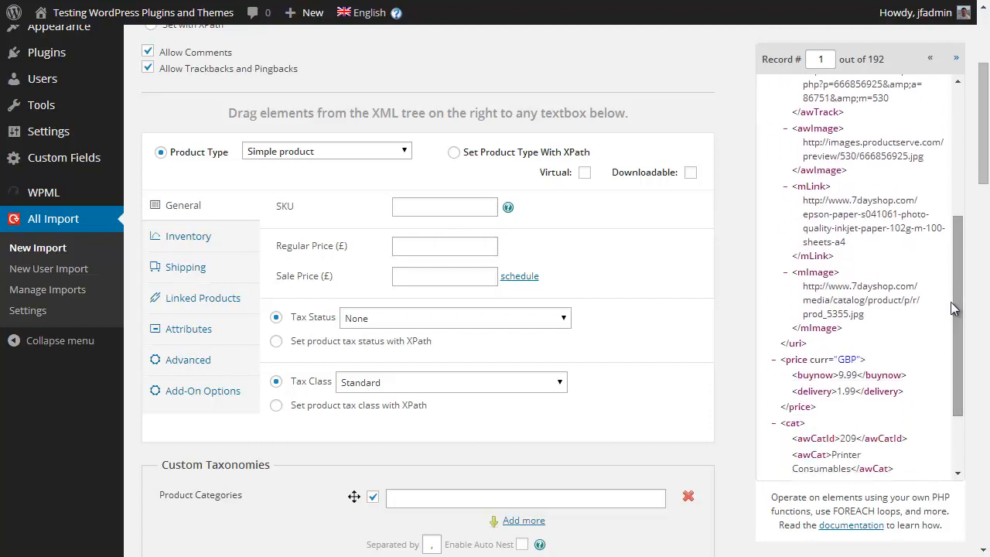
left_click_drag(813, 383, 429, 249)
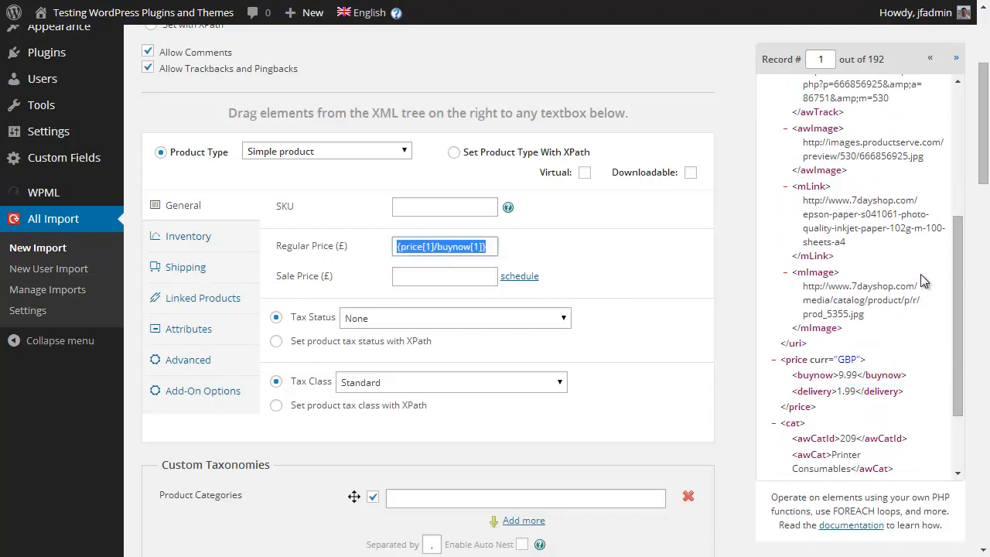
Step: Set the Link Cloaking Add-On to cloak all links present during import
scroll(950, 228, "up", 2)
left_click_drag(949, 226, 948, 224)
left_click_drag(983, 148, 988, 395)
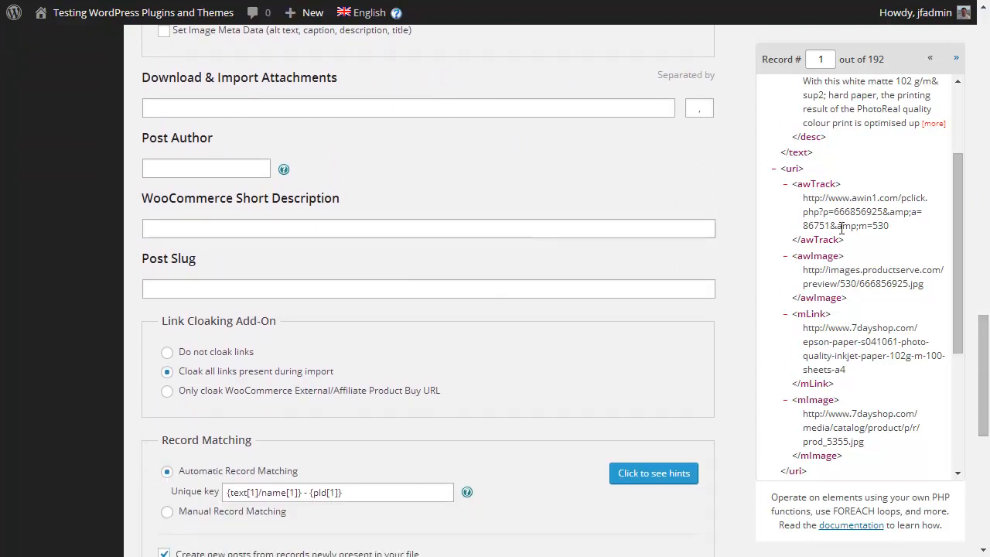
left_click_drag(959, 289, 988, 410)
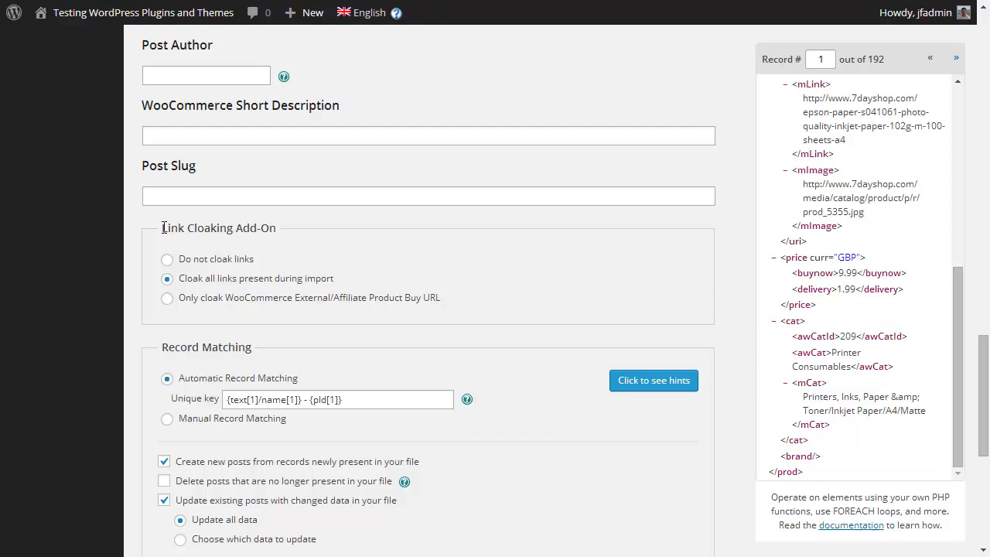
left_click(168, 280)
Step: Check the product settings once more and run the import with the remaining options at their defaults
left_click_drag(958, 298, 959, 119)
left_click_drag(985, 351, 986, 92)
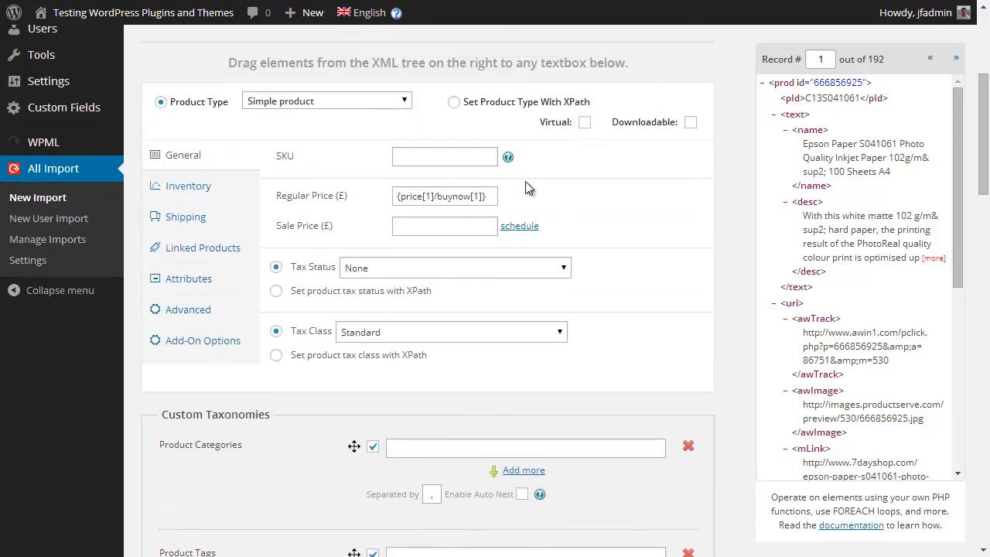
left_click_drag(985, 174, 985, 523)
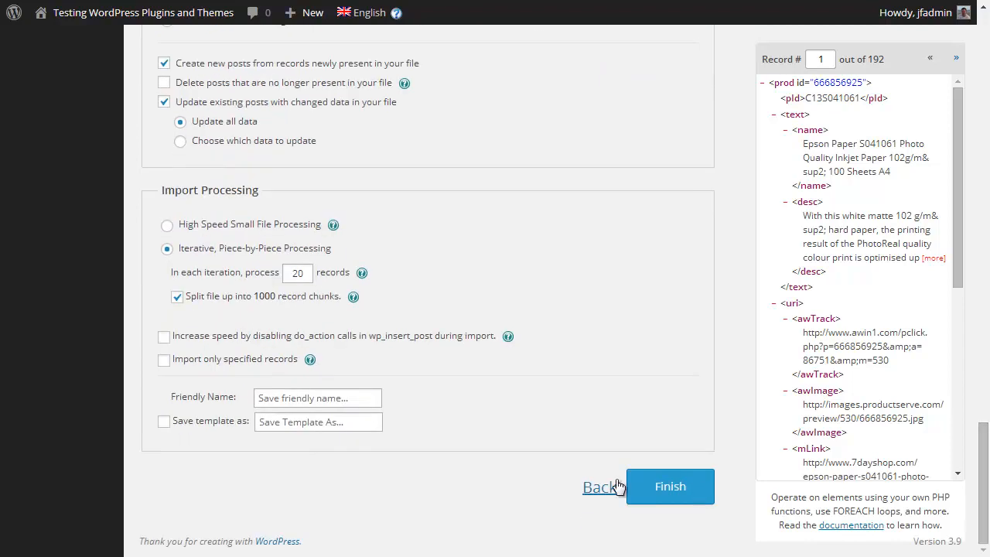
left_click(646, 487)
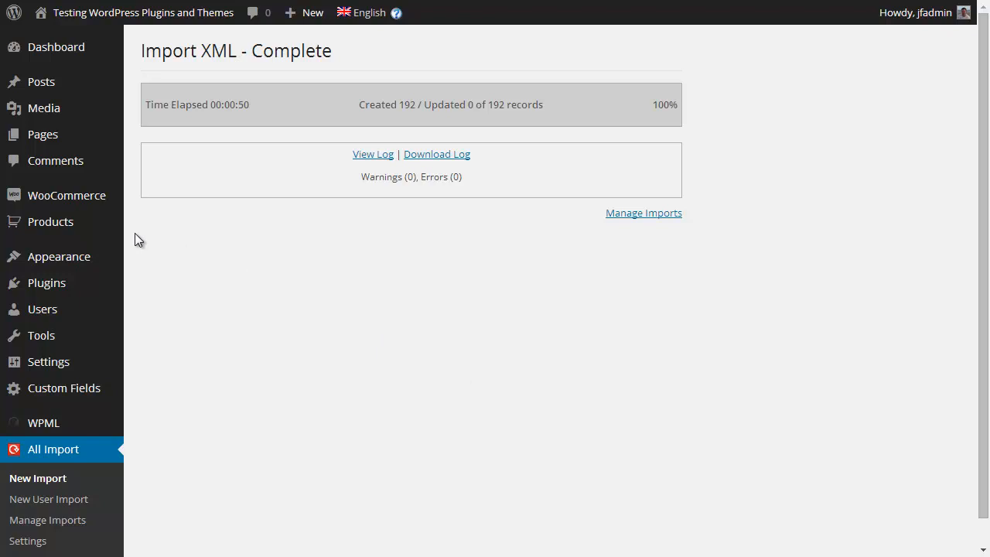
Step: Open the product list and view the store page of the Epson Paper S042538 Glossy Photo Paper product down to its description
left_click(32, 223)
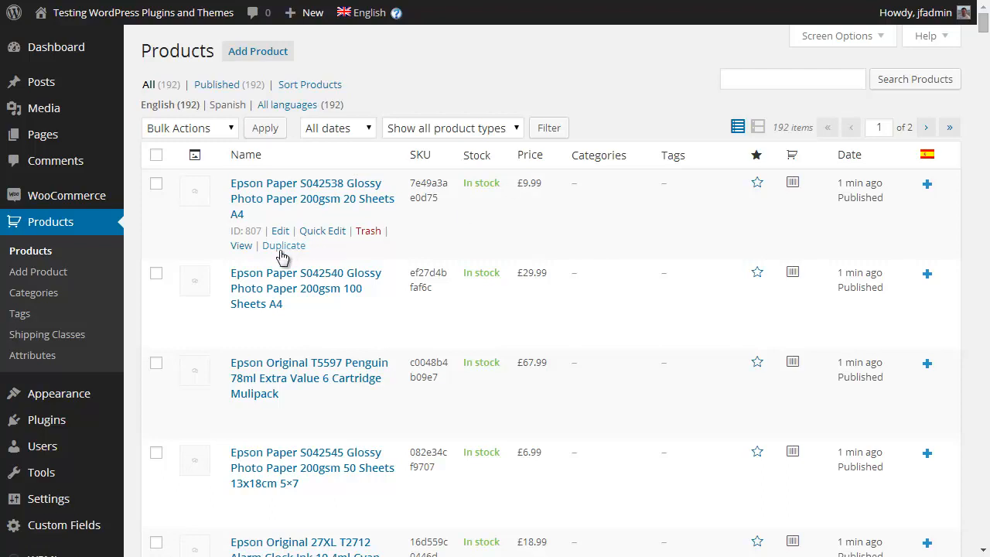
right_click(243, 249)
left_click(263, 257)
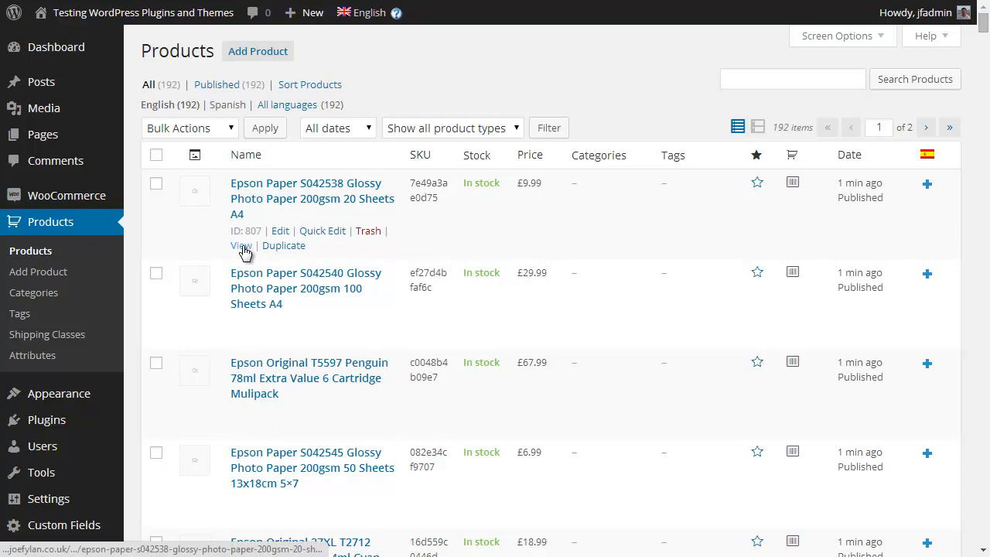
left_click(242, 247)
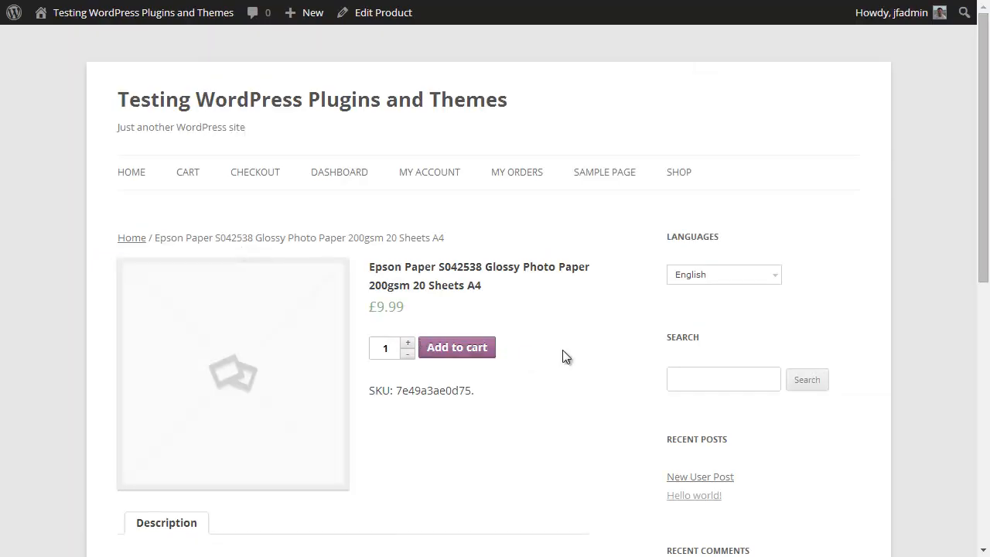
scroll(563, 352, "down", 3)
scroll(563, 358, "down", 1)
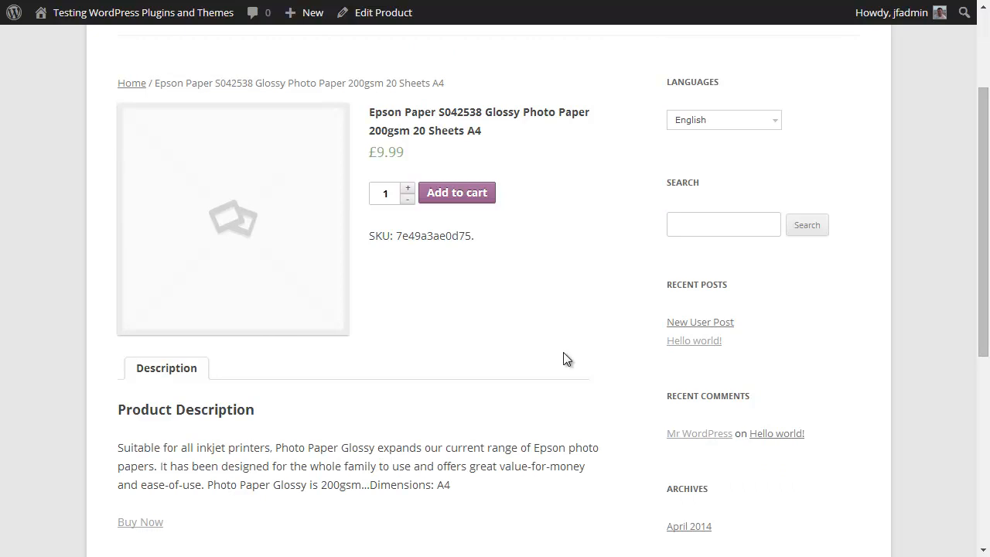
Step: Follow the Buy Now link below the product description to test the cloaked affiliate link
scroll(566, 358, "down", 4)
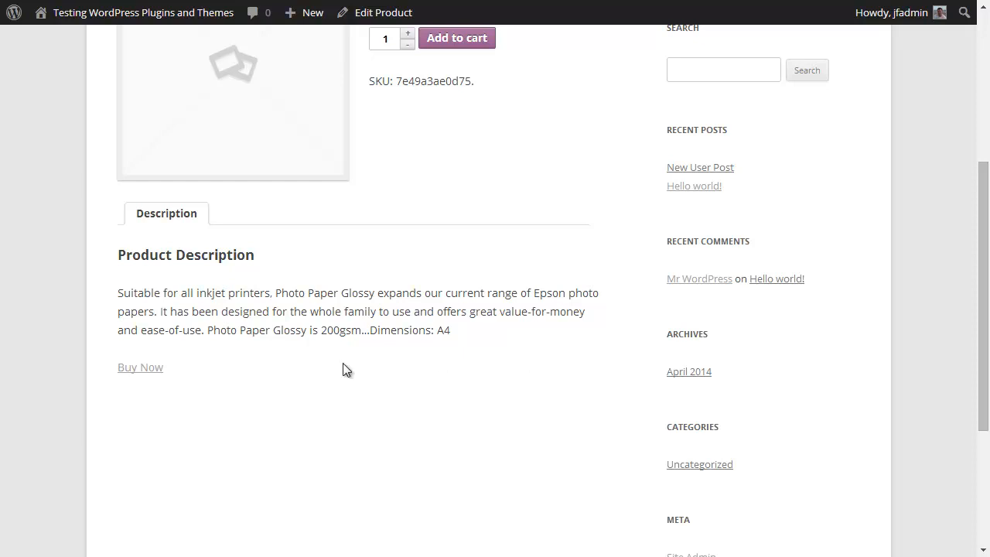
left_click(154, 376)
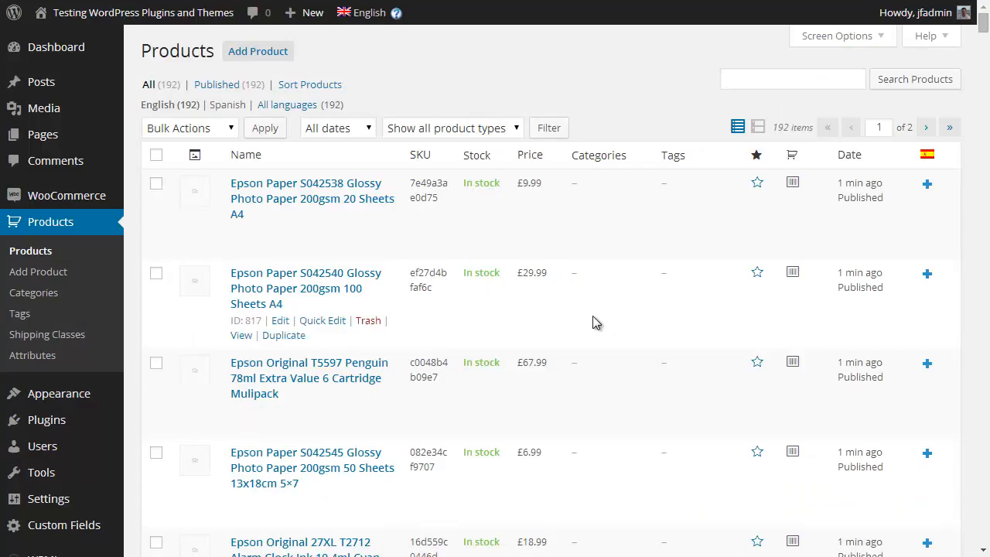
Step: Open the list of existing imports and review the edit and re-run actions offered for the datafeed_86751_2.xml import
scroll(95, 387, "down", 1)
scroll(96, 379, "down", 1)
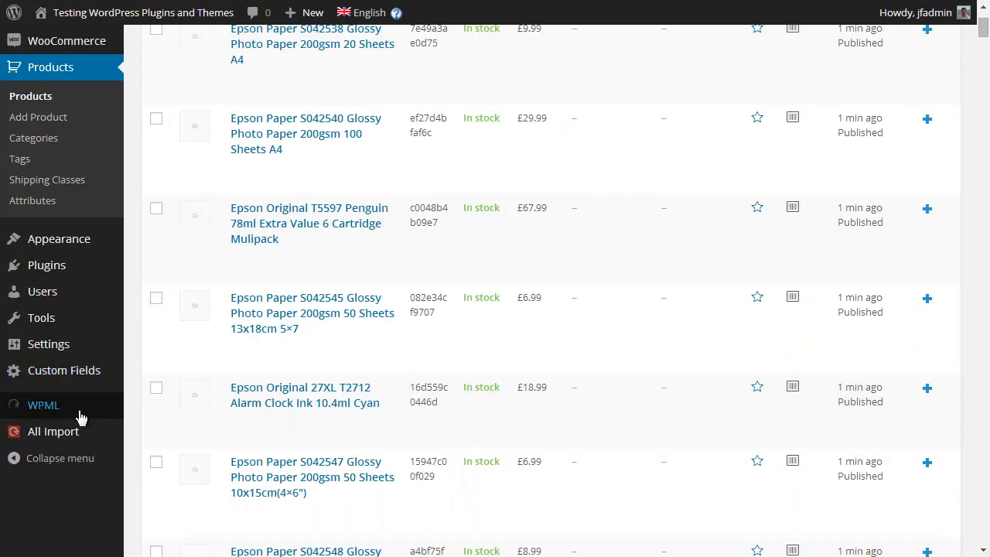
mouse_move(73, 435)
left_click(157, 475)
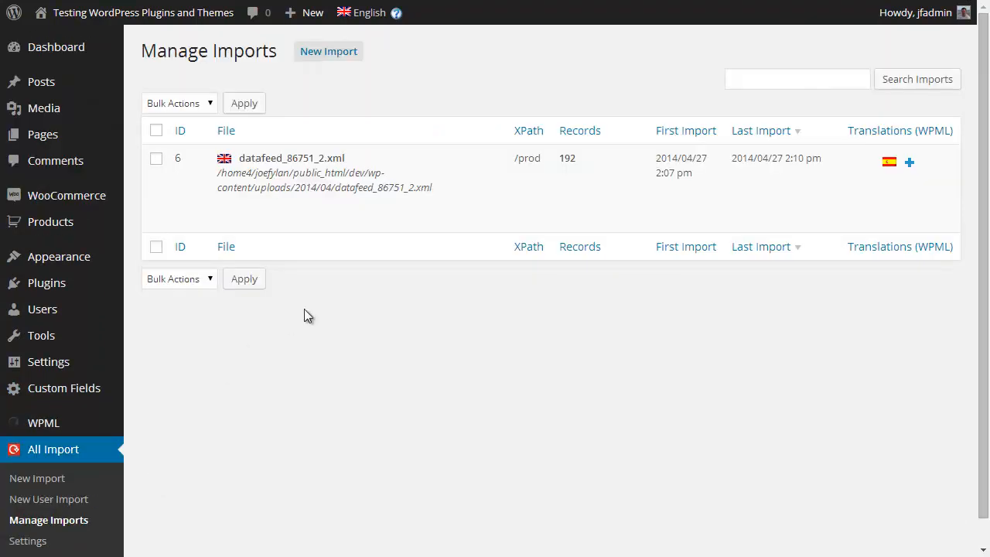
mouse_move(477, 222)
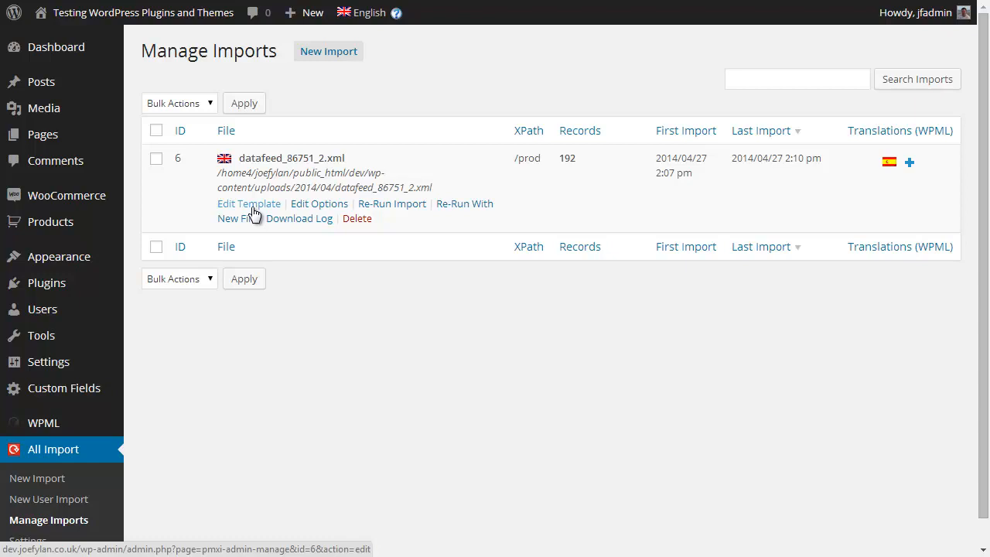
left_click(330, 207)
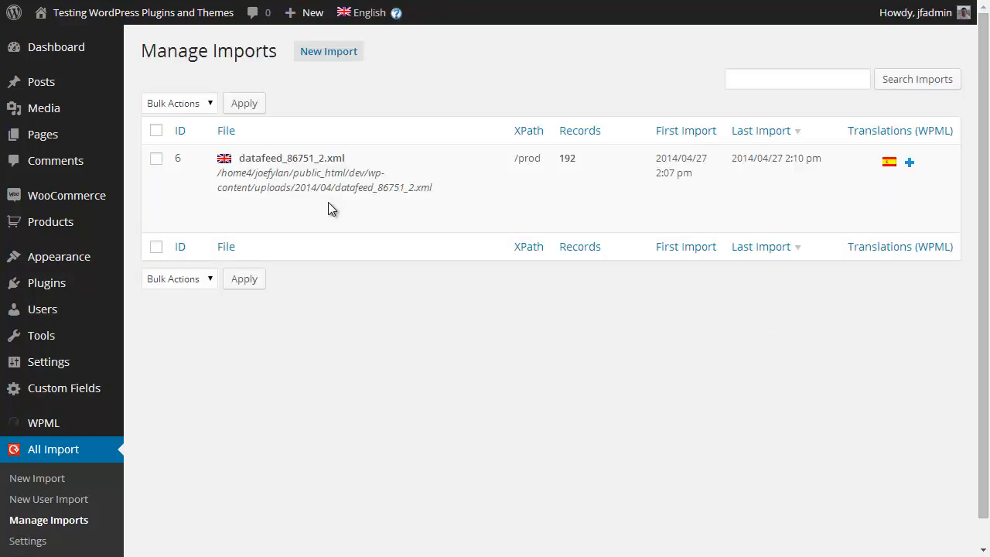
mouse_move(386, 206)
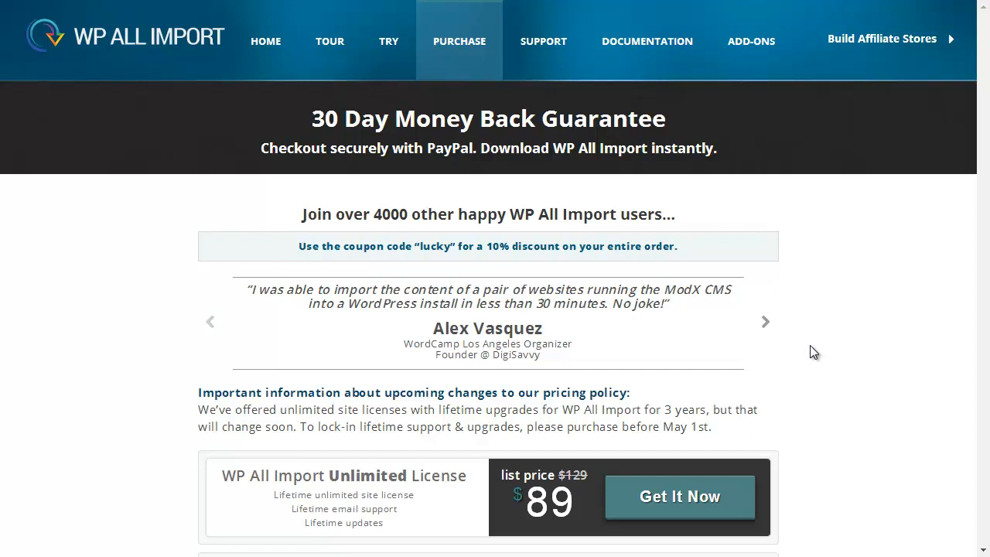
Step: Look through the WP All Import purchase page down to the license and add-on bundle pricing
scroll(811, 346, "down", 3)
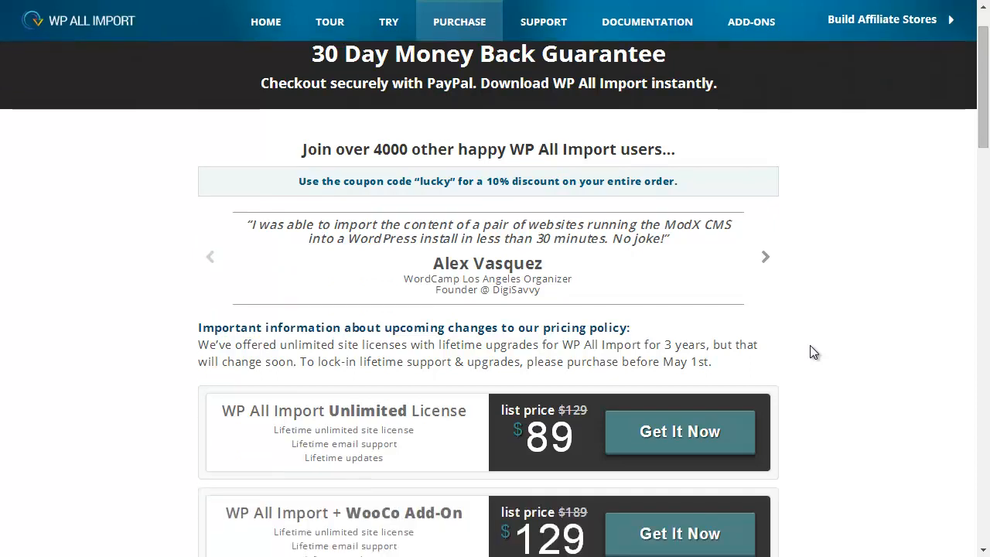
scroll(809, 352, "down", 2)
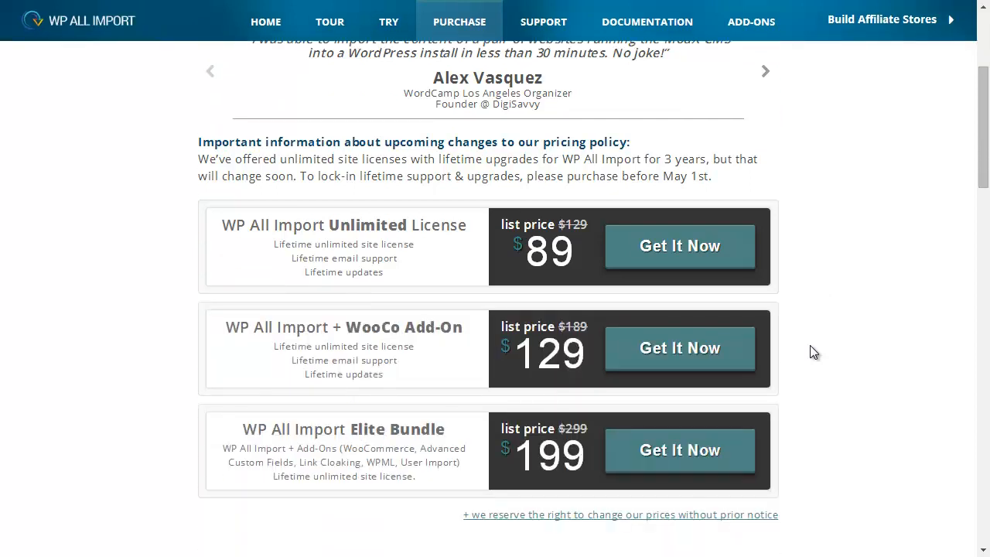